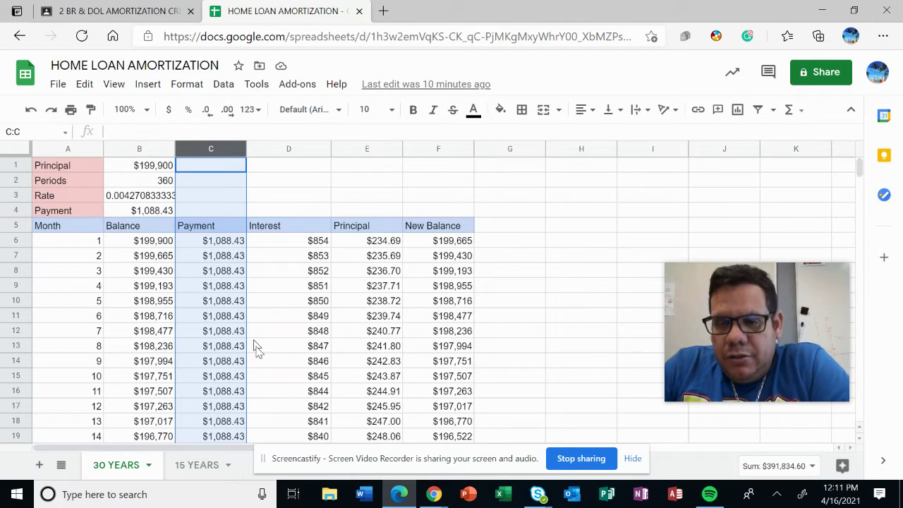
Check the Payment column's sum on the 15 YEARS sheet and review the payment schedule down to its final month.
{"action": "left_click", "coordinate": [196, 465]}
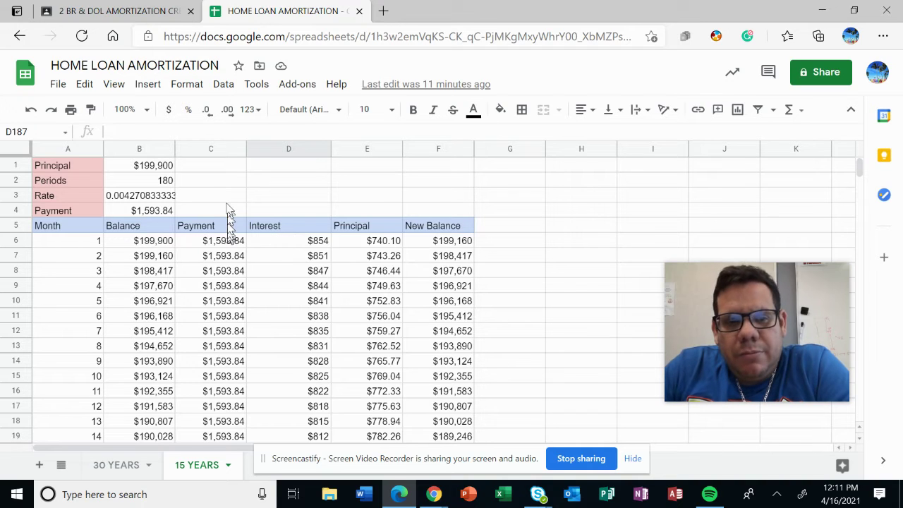
{"action": "left_click", "coordinate": [217, 153]}
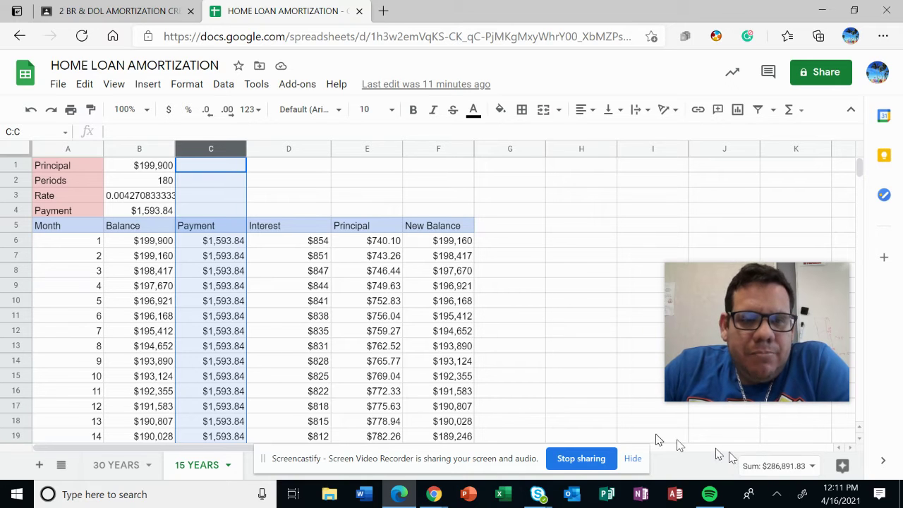
{"action": "scroll", "coordinate": [145, 305], "scroll_direction": "down", "scroll_amount": 4}
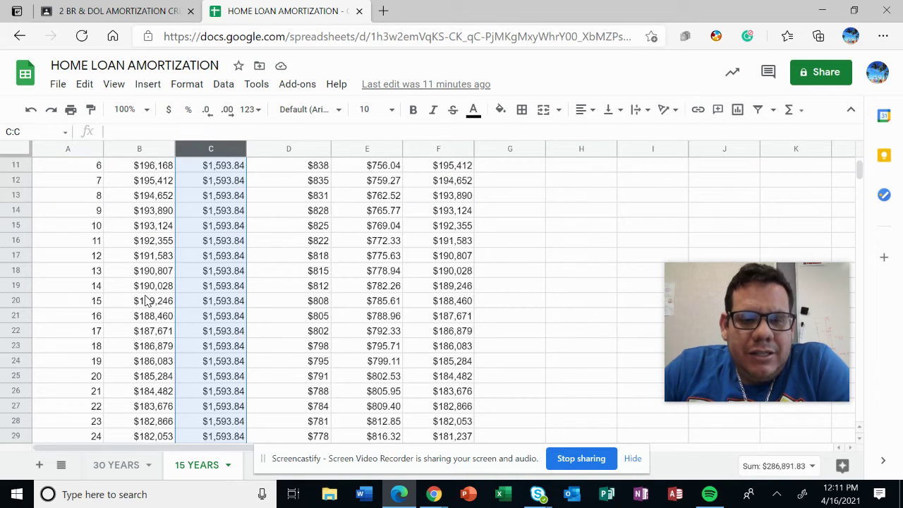
{"action": "scroll", "coordinate": [144, 310], "scroll_direction": "down", "scroll_amount": 15}
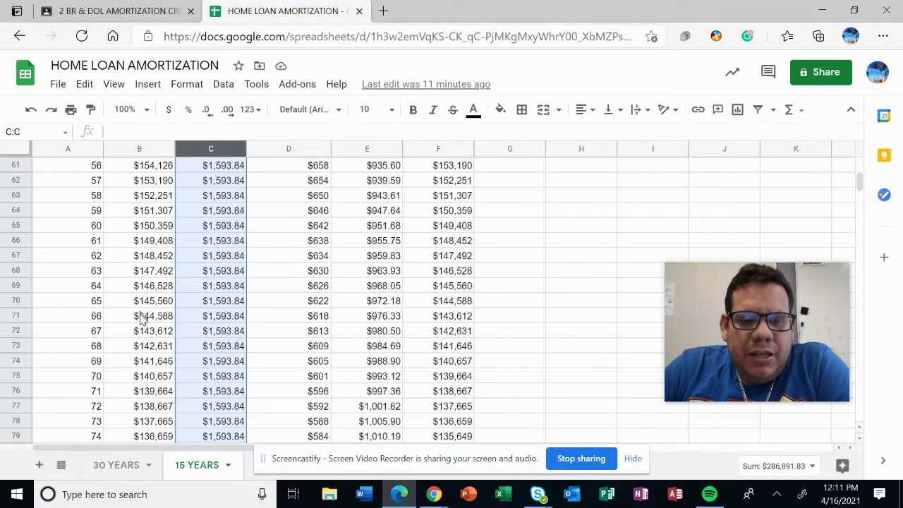
{"action": "scroll", "coordinate": [139, 329], "scroll_direction": "down", "scroll_amount": 14}
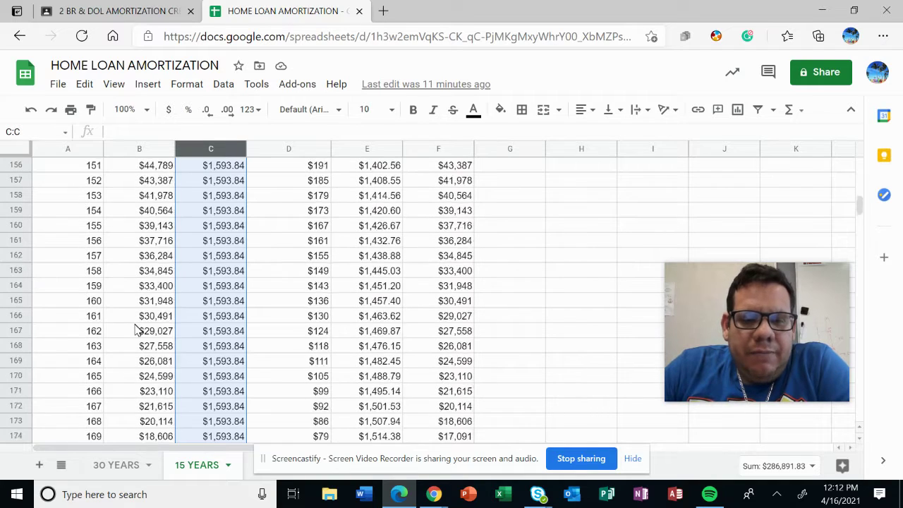
{"action": "scroll", "coordinate": [139, 330], "scroll_direction": "down", "scroll_amount": 3}
{"action": "scroll", "coordinate": [141, 331], "scroll_direction": "up", "scroll_amount": 2}
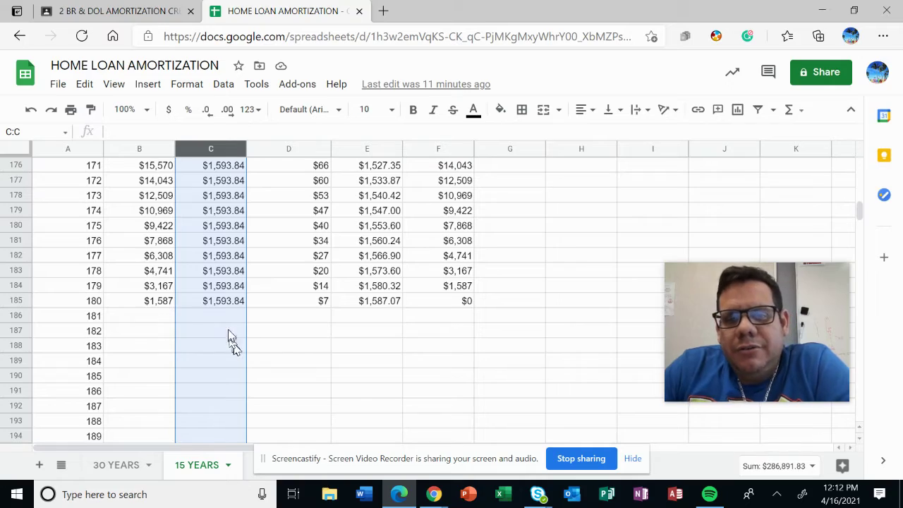
{"action": "scroll", "coordinate": [334, 357], "scroll_direction": "up", "scroll_amount": 5}
{"action": "scroll", "coordinate": [336, 361], "scroll_direction": "up", "scroll_amount": 17}
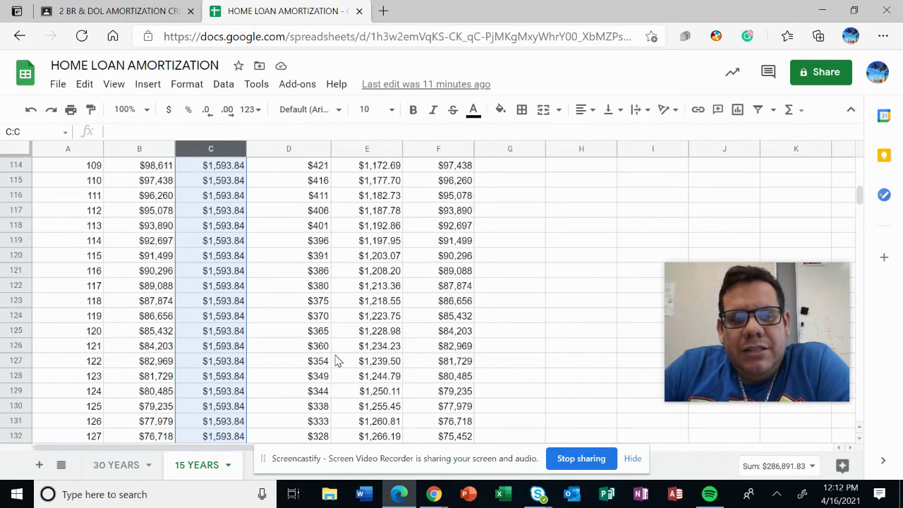
{"action": "scroll", "coordinate": [336, 361], "scroll_direction": "up", "scroll_amount": 15}
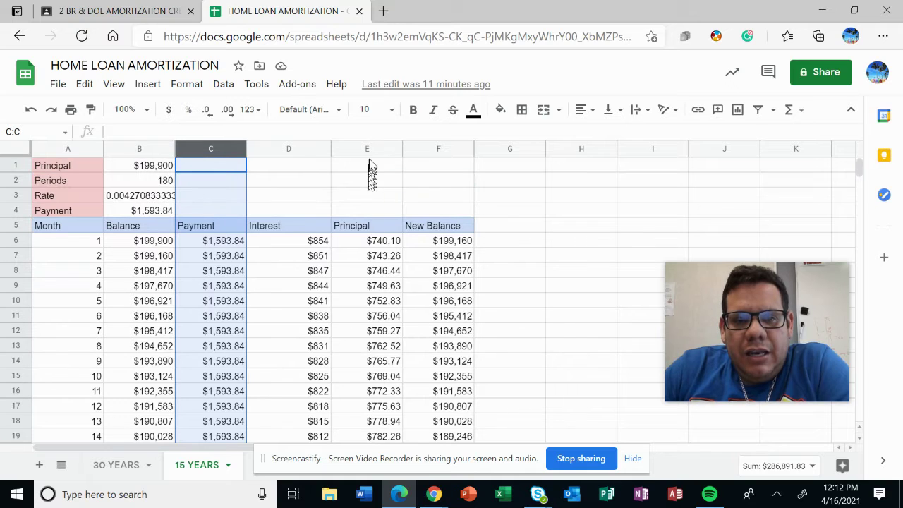
Check the sums of the Principal and Interest columns on the 15 YEARS sheet and of Interest on 30 YEARS.
{"action": "left_click", "coordinate": [370, 149]}
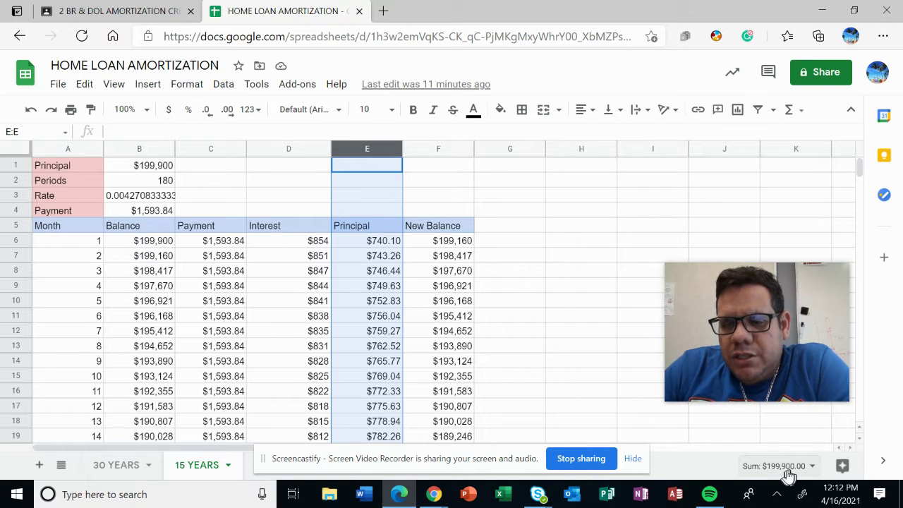
{"action": "left_click", "coordinate": [290, 149]}
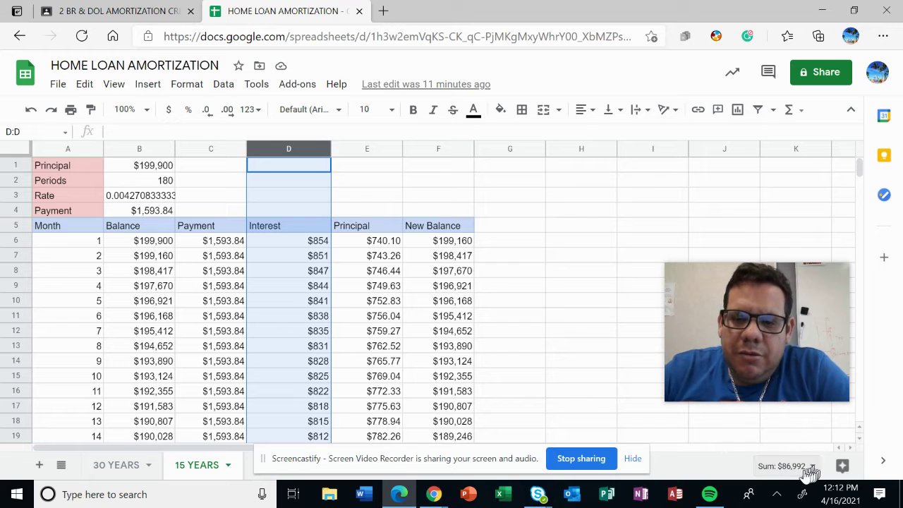
{"action": "left_click", "coordinate": [125, 468]}
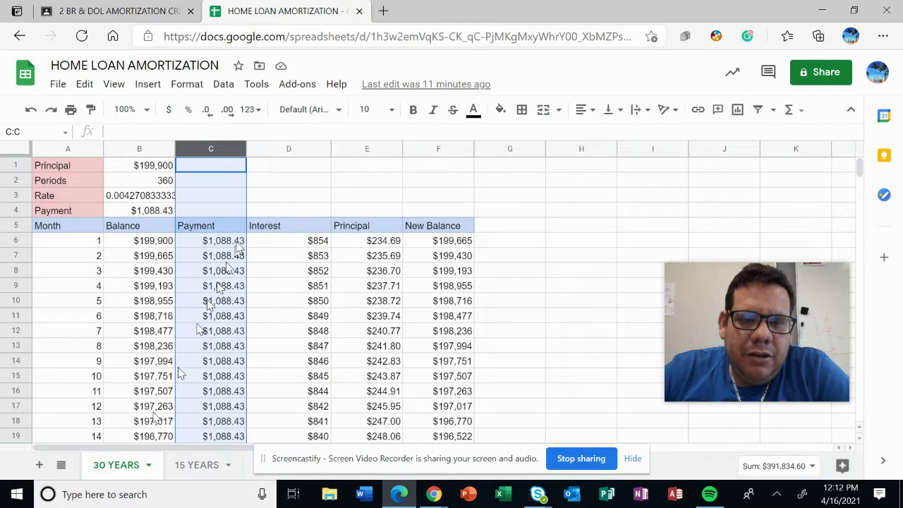
{"action": "left_click", "coordinate": [282, 145]}
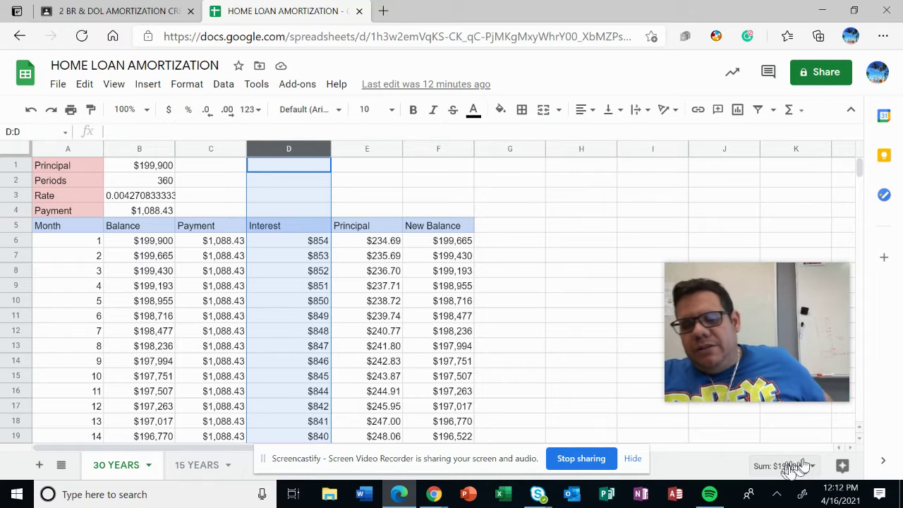
Compare the Interest column totals and the schedules of the 15 YEARS and 30 YEARS sheets.
{"action": "left_click", "coordinate": [196, 466]}
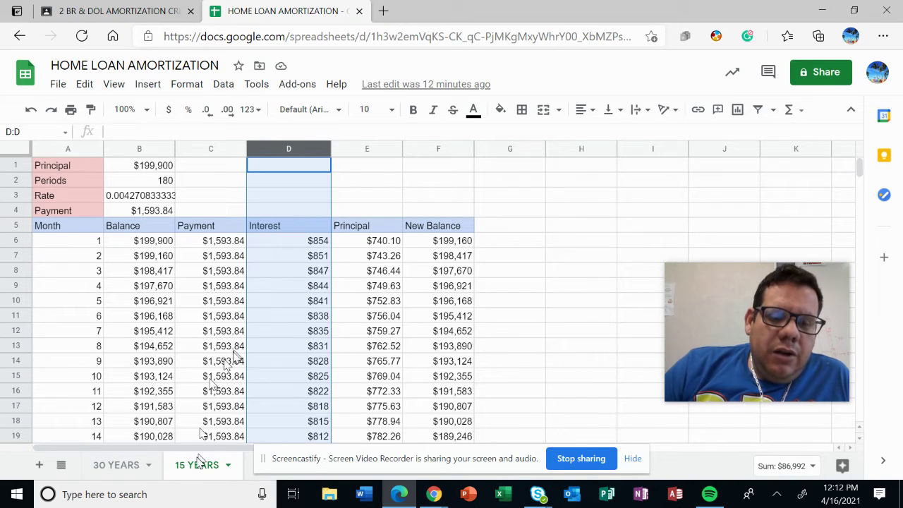
{"action": "left_click", "coordinate": [118, 473]}
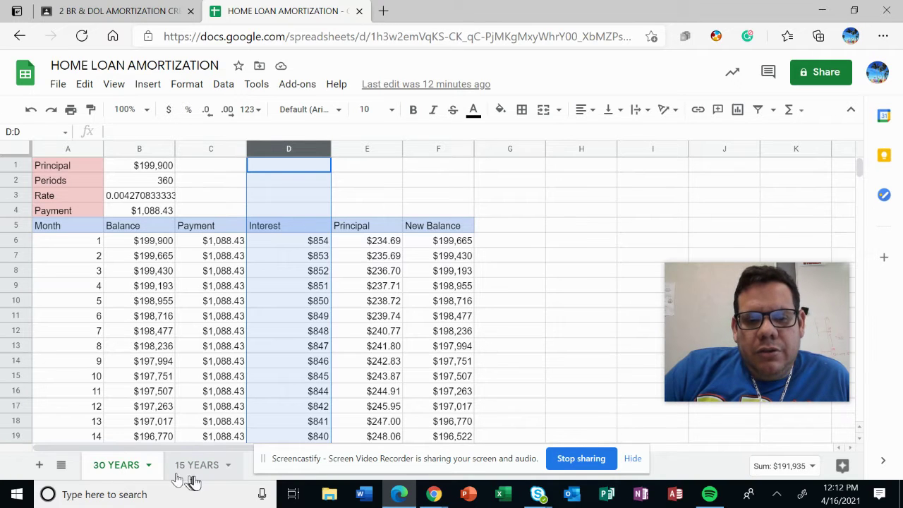
{"action": "left_click", "coordinate": [205, 470]}
{"action": "left_click", "coordinate": [114, 471]}
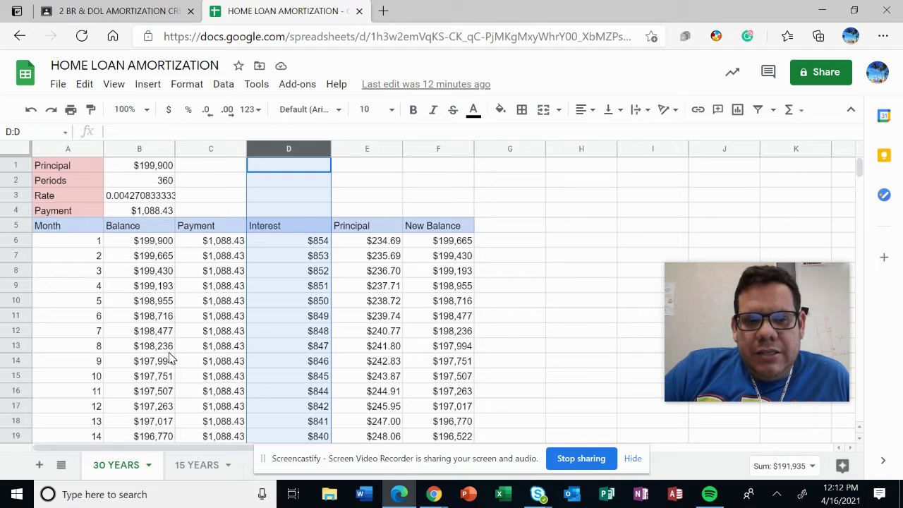
{"action": "scroll", "coordinate": [169, 360], "scroll_direction": "down", "scroll_amount": 6}
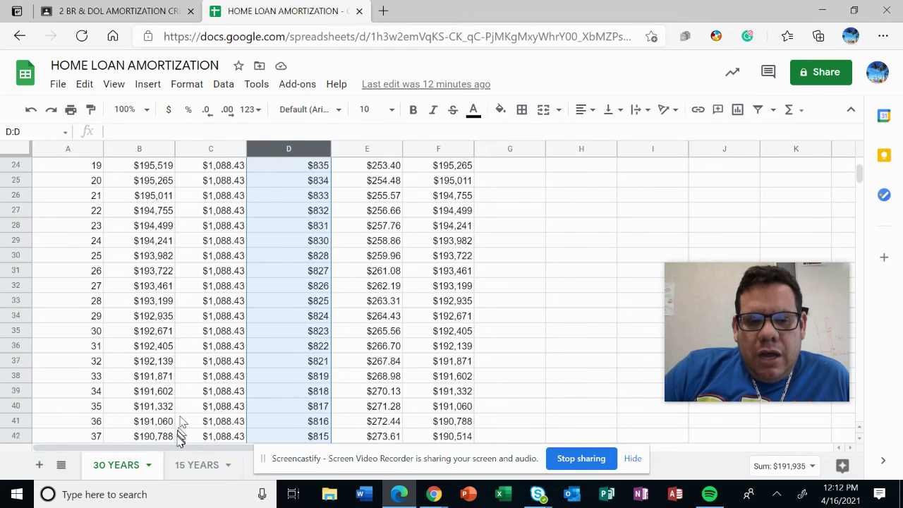
{"action": "scroll", "coordinate": [180, 430], "scroll_direction": "up", "scroll_amount": 6}
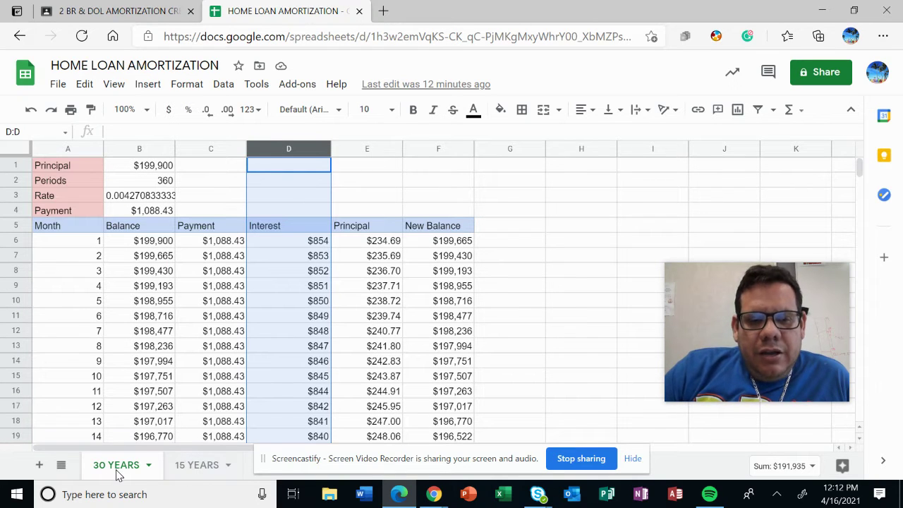
Duplicate the 15 YEARS sheet.
{"action": "left_click", "coordinate": [632, 460]}
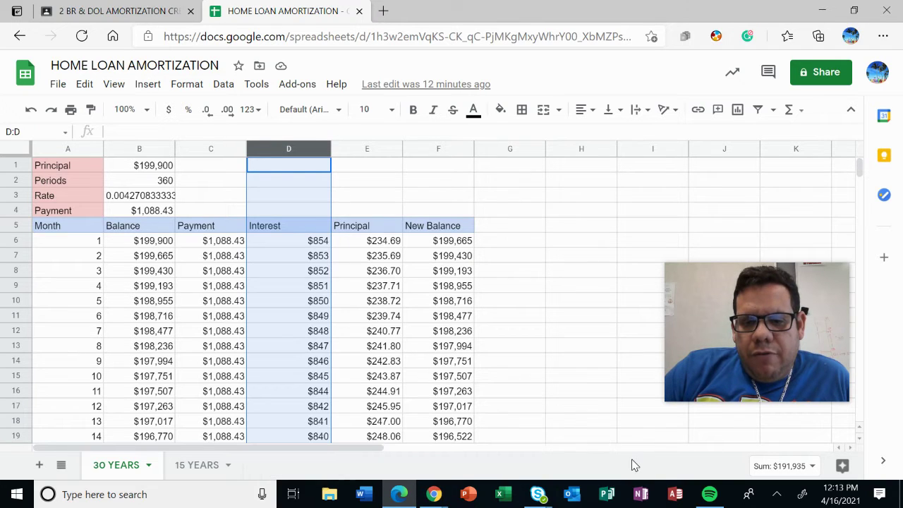
{"action": "left_click", "coordinate": [225, 472]}
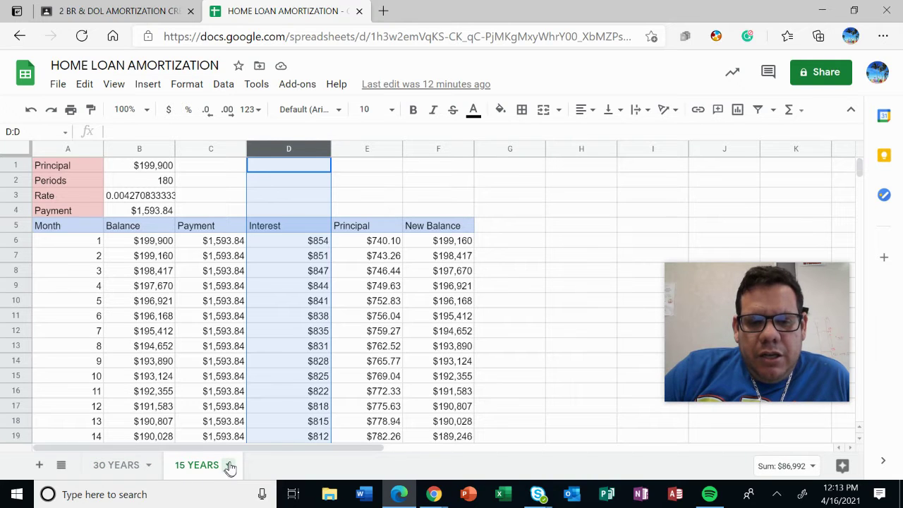
{"action": "left_click", "coordinate": [229, 466]}
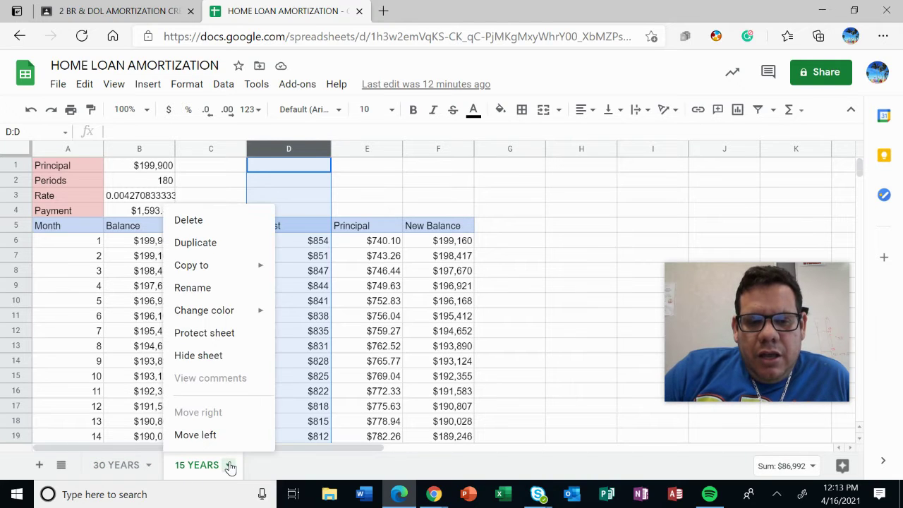
{"action": "left_click", "coordinate": [230, 244]}
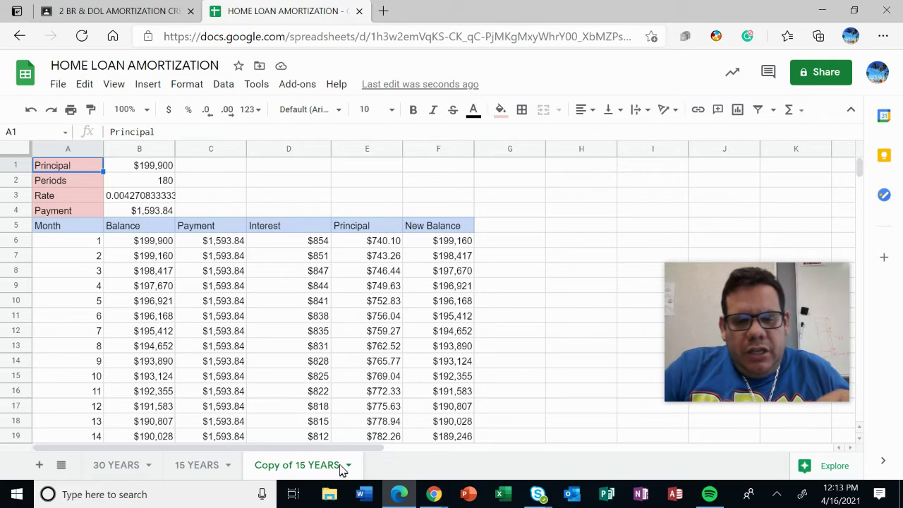
Rename the duplicated 15 YEARS sheet as A.
{"action": "left_click", "coordinate": [346, 465]}
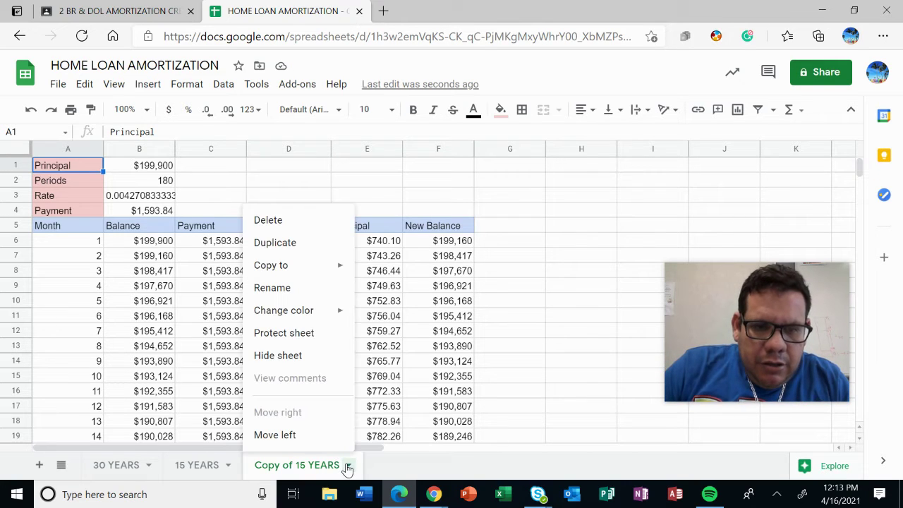
{"action": "left_click", "coordinate": [296, 288]}
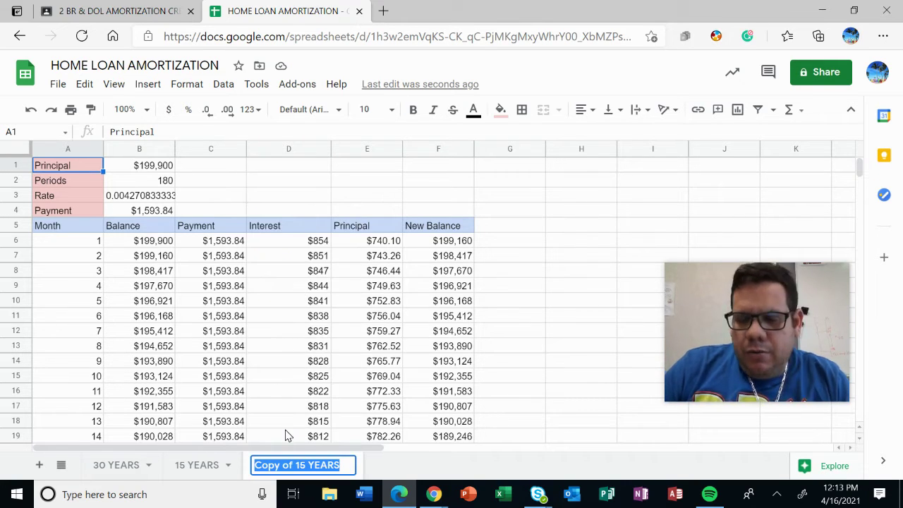
{"action": "key", "text": "BackSpace"}
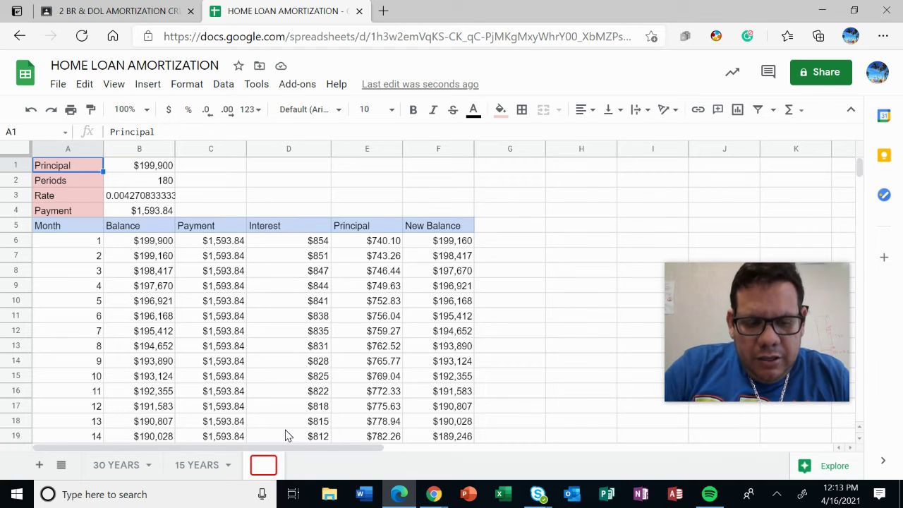
{"action": "type", "text": "2ND "}
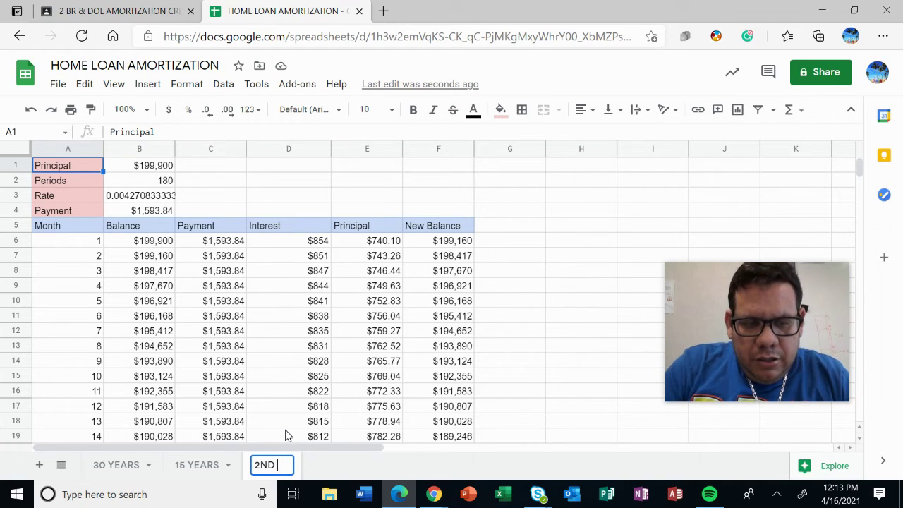
{"action": "type", "text": "EXAMP"}
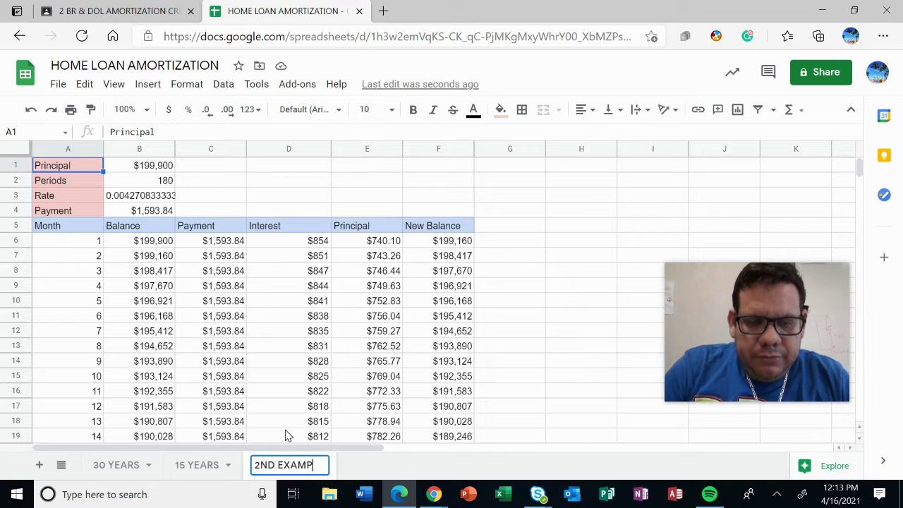
{"action": "key", "text": "BackSpace"}
{"action": "key", "text": "BackSpace"}
{"action": "key", "text": "BackSpace"}
{"action": "key", "text": "BackSpace"}
{"action": "key", "text": "BackSpace"}
{"action": "key", "text": "BackSpace"}
{"action": "key", "text": "BackSpace"}
{"action": "key", "text": "BackSpace"}
{"action": "key", "text": "BackSpace"}
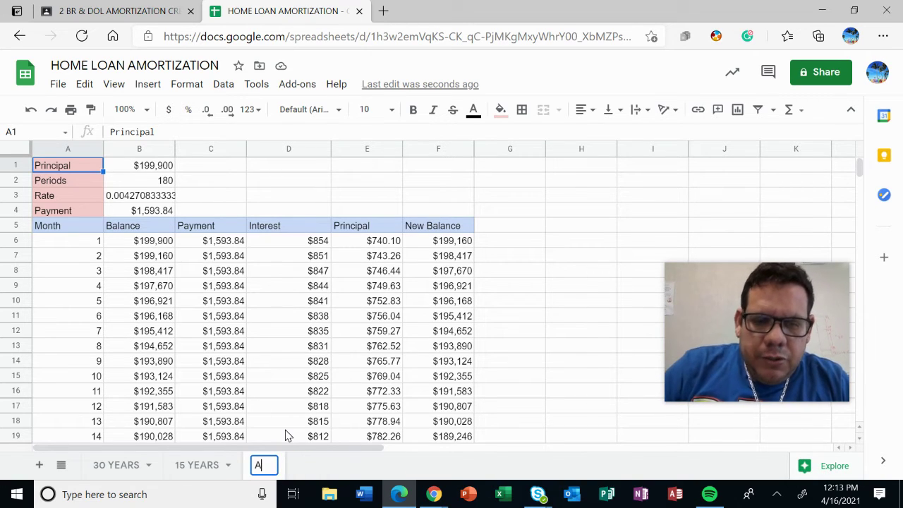
{"action": "key", "text": "Return"}
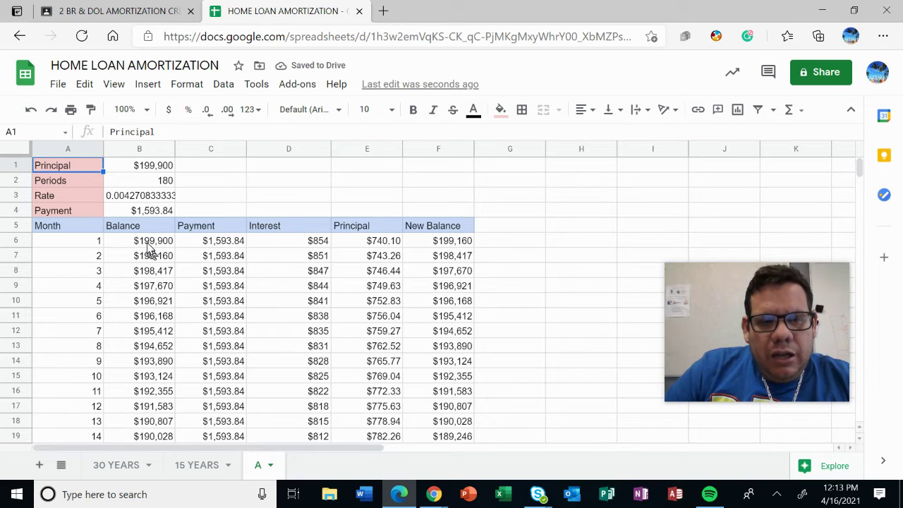
Clear the schedule contents in B6:F193 on sheet A, keeping the headers and month numbers.
{"action": "left_click_drag", "start_coordinate": [153, 243], "coordinate": [455, 295]}
{"action": "key", "text": "Delete"}
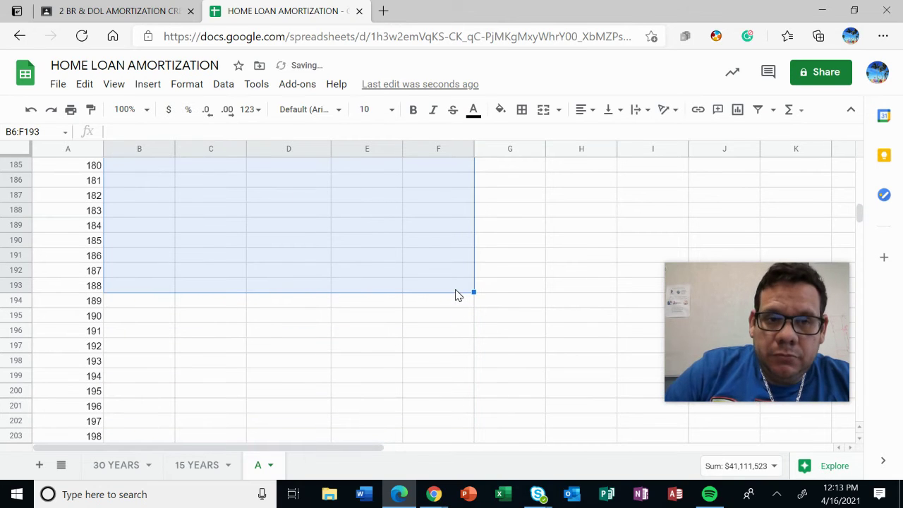
{"action": "scroll", "coordinate": [453, 289], "scroll_direction": "up", "scroll_amount": 13}
{"action": "scroll", "coordinate": [454, 285], "scroll_direction": "up", "scroll_amount": 17}
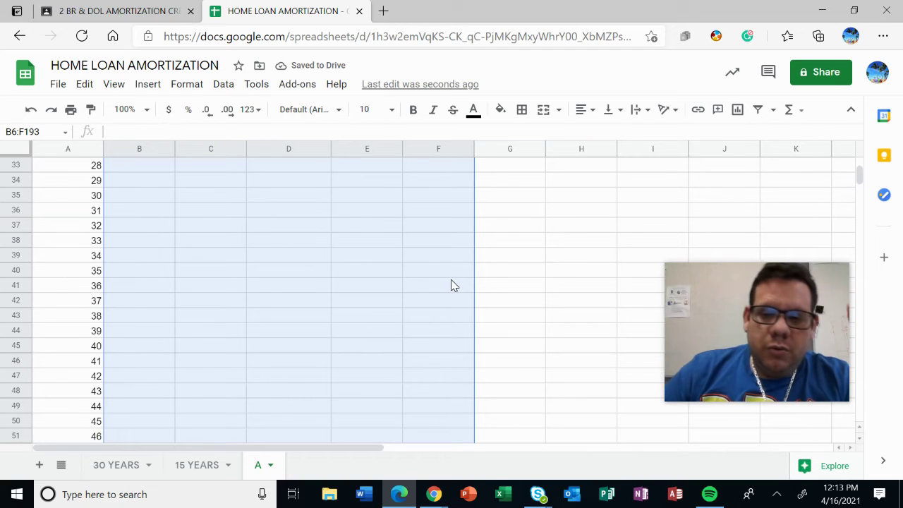
{"action": "scroll", "coordinate": [453, 285], "scroll_direction": "up", "scroll_amount": 7}
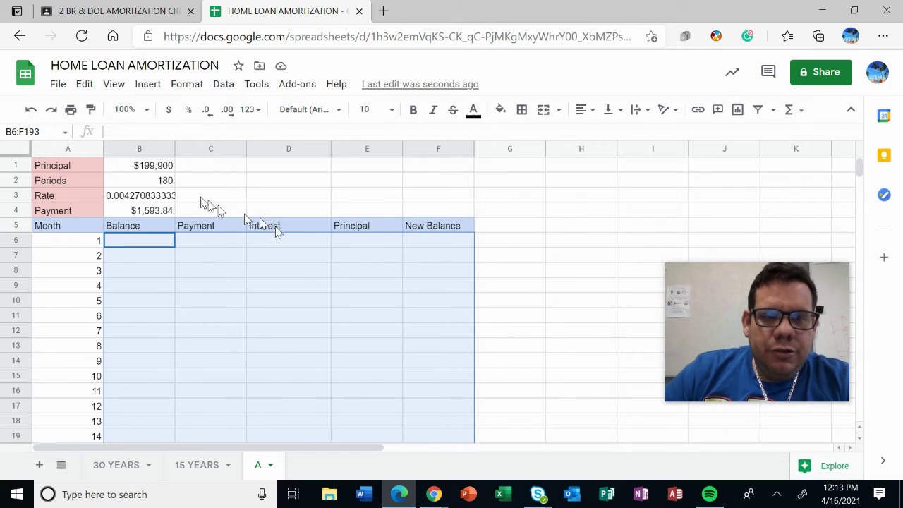
Clear the Principal, Periods, Rate and Payment values in cells B1 to B4 of sheet A.
{"action": "left_click", "coordinate": [161, 170]}
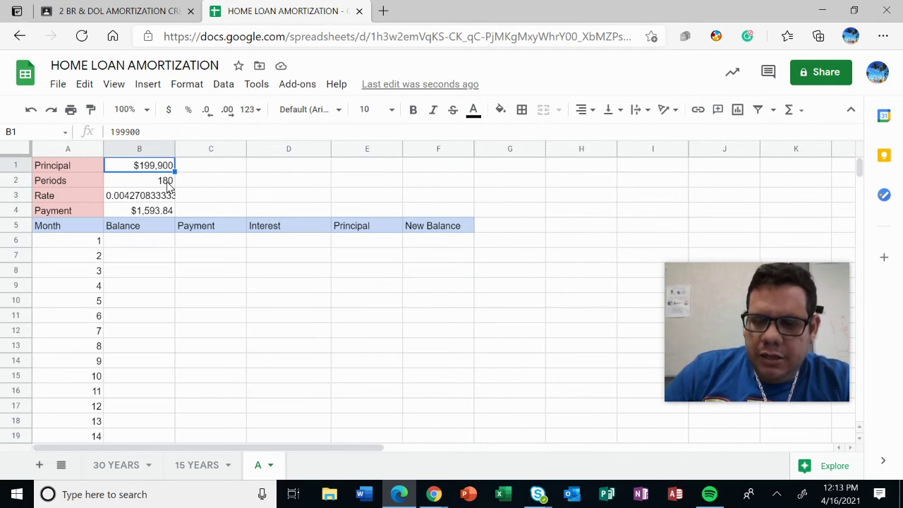
{"action": "key", "text": "Delete"}
{"action": "left_click", "coordinate": [169, 185]}
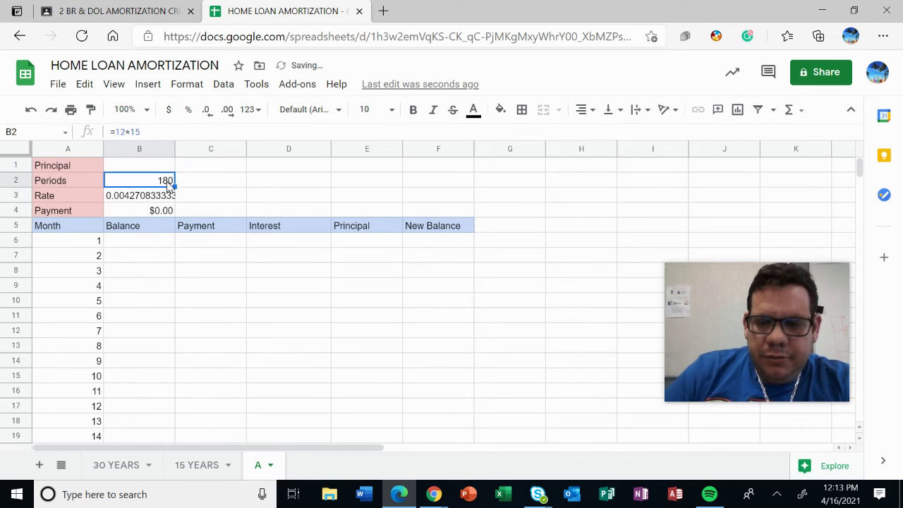
{"action": "key", "text": "Delete"}
{"action": "left_click", "coordinate": [165, 198]}
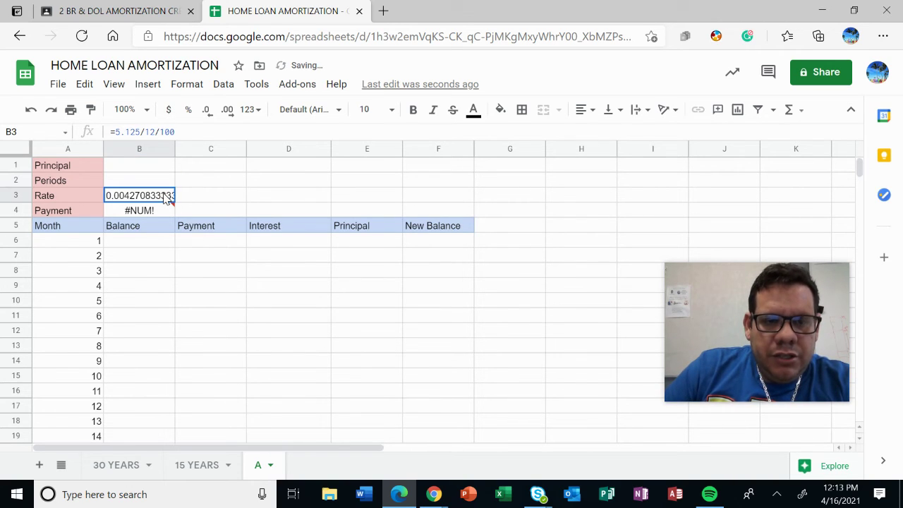
{"action": "key", "text": "Delete"}
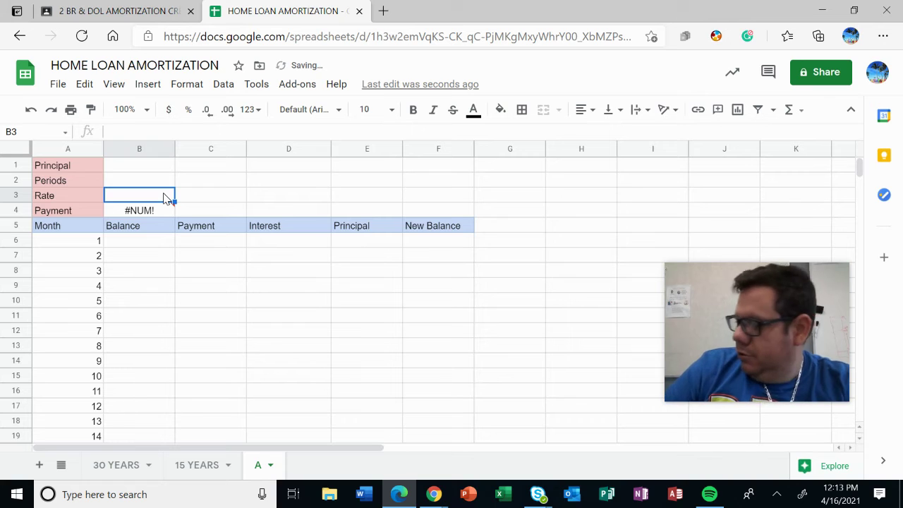
{"action": "left_click", "coordinate": [154, 212]}
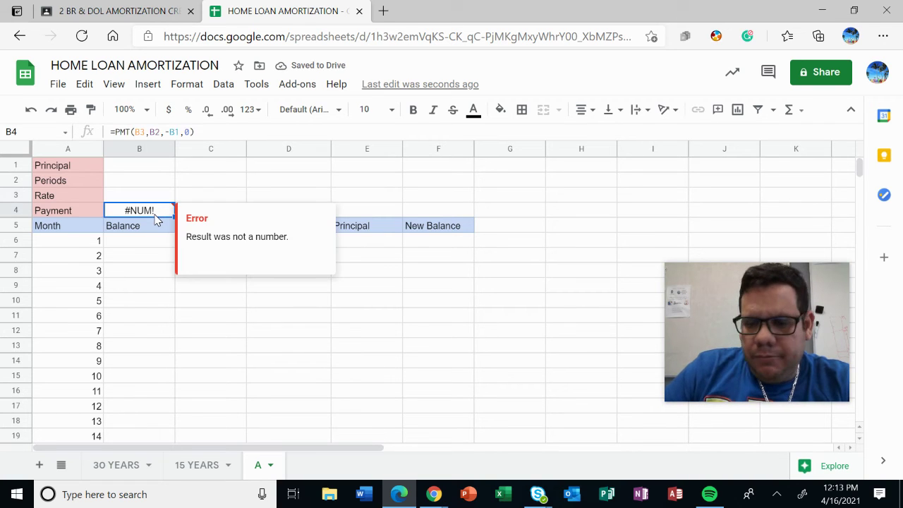
{"action": "key", "text": "Delete"}
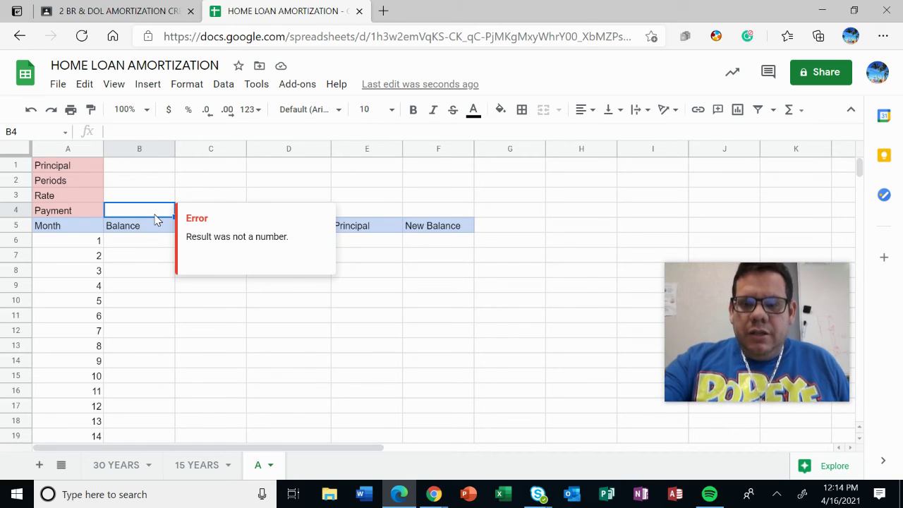
{"action": "left_click", "coordinate": [209, 286]}
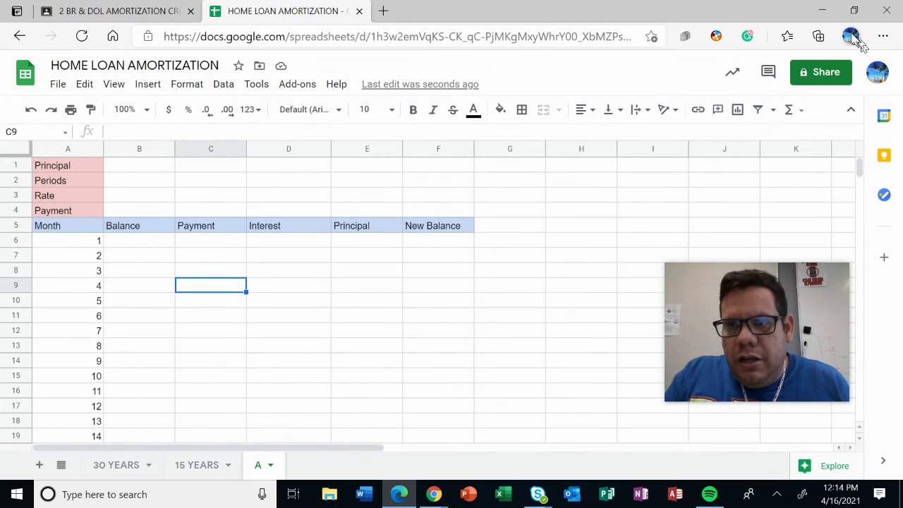
Minimize the spreadsheet's browser window and open the Screencastify extension in Chrome.
{"action": "left_click", "coordinate": [822, 11]}
{"action": "left_click", "coordinate": [838, 45]}
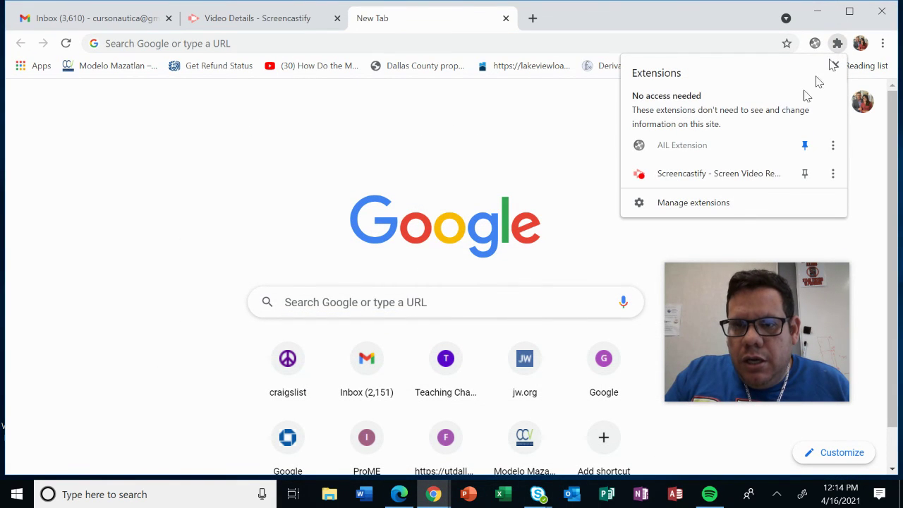
{"action": "left_click", "coordinate": [738, 174]}
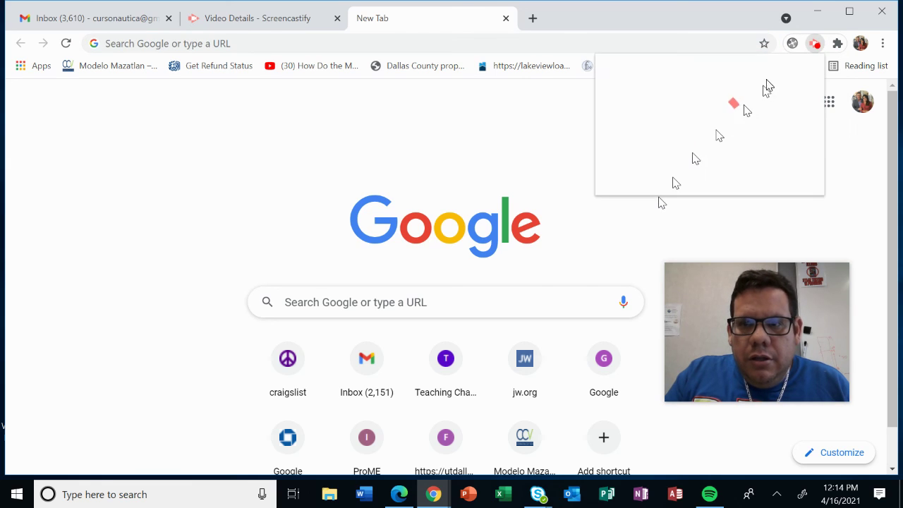